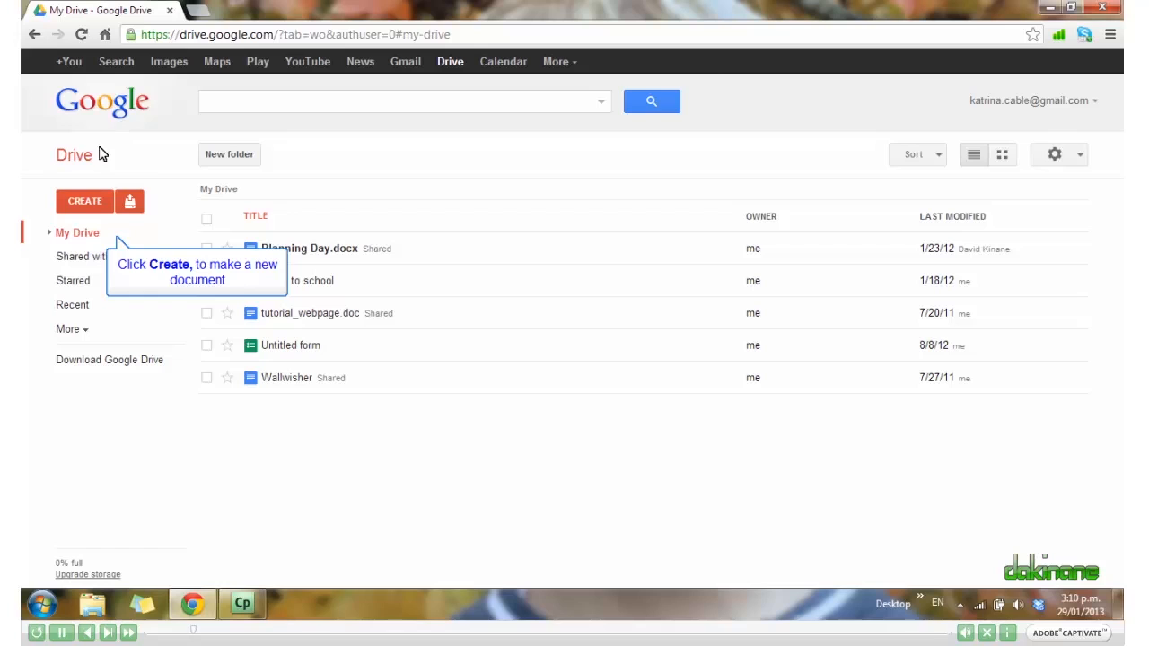
Create a new document with the line 'Hi there. Welcome to the Google Drive / Docs tutorial.' and select it.
{"action": "left_click", "coordinate": [87, 205]}
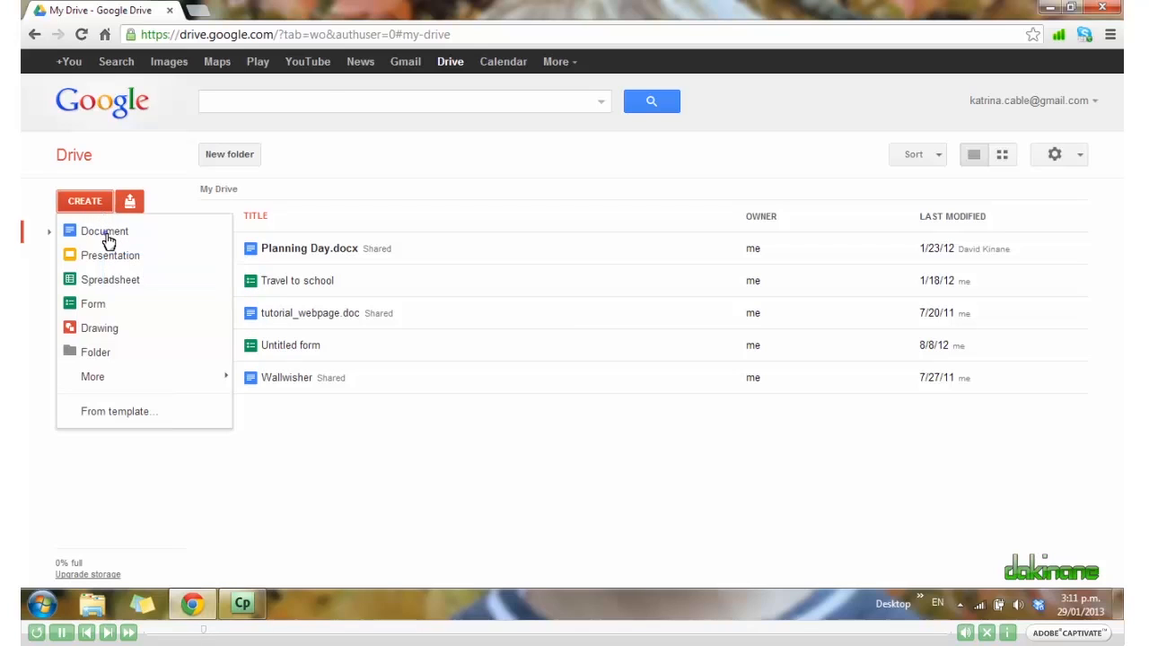
{"action": "left_click", "coordinate": [105, 233]}
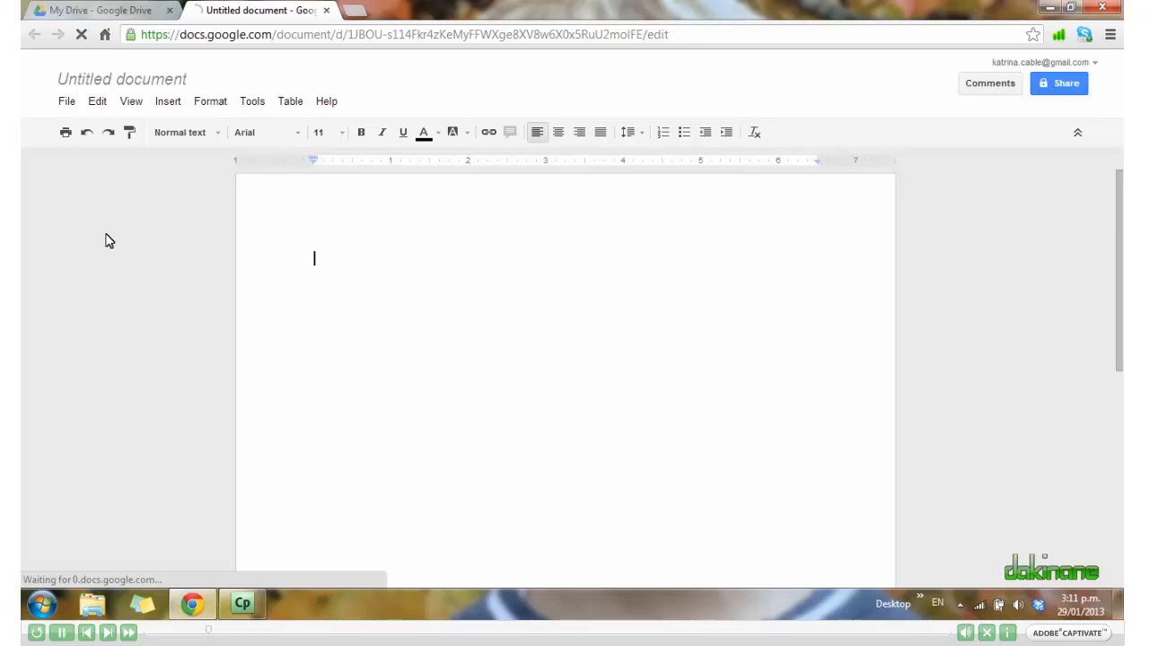
{"action": "type", "text": "Hi t"}
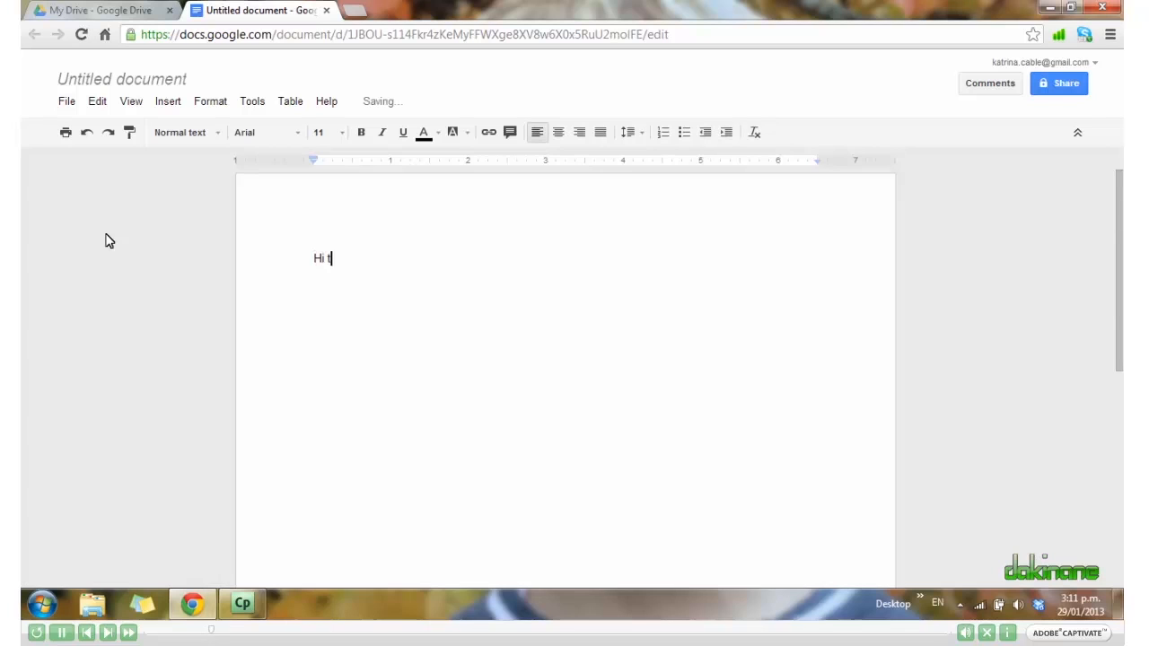
{"action": "type", "text": "here.  Welcome to the "}
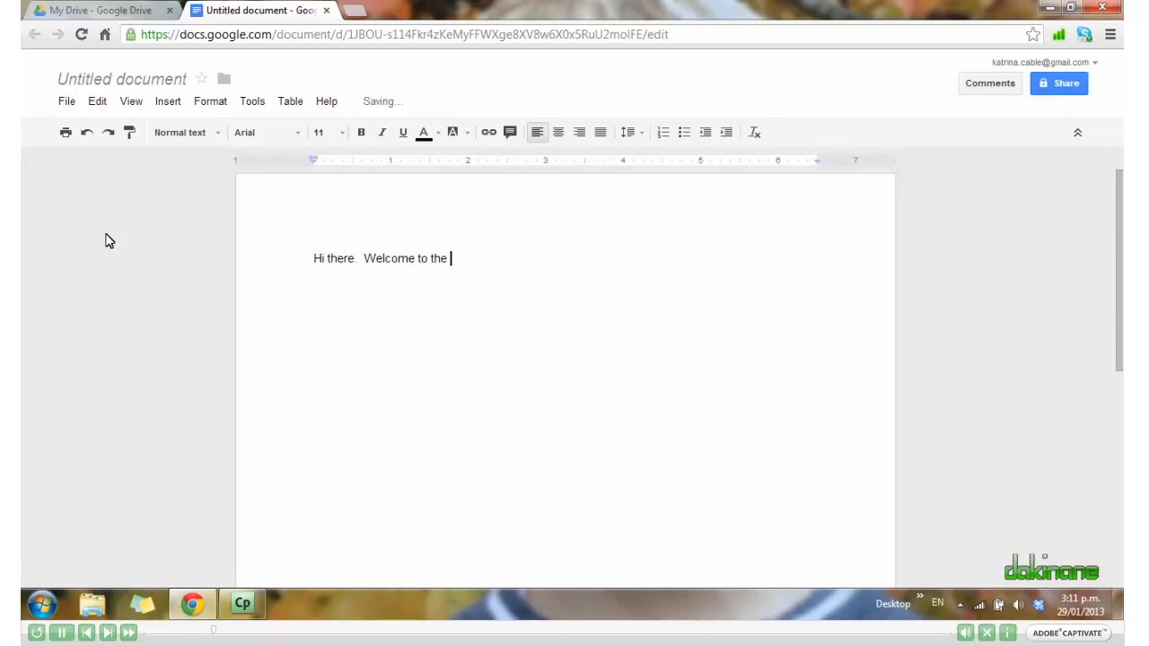
{"action": "type", "text": "Google Drive / Docs tutorial"}
{"action": "key", "text": "BackSpace"}
{"action": "type", "text": "."}
{"action": "left_click_drag", "start_coordinate": [607, 266], "coordinate": [308, 259]}
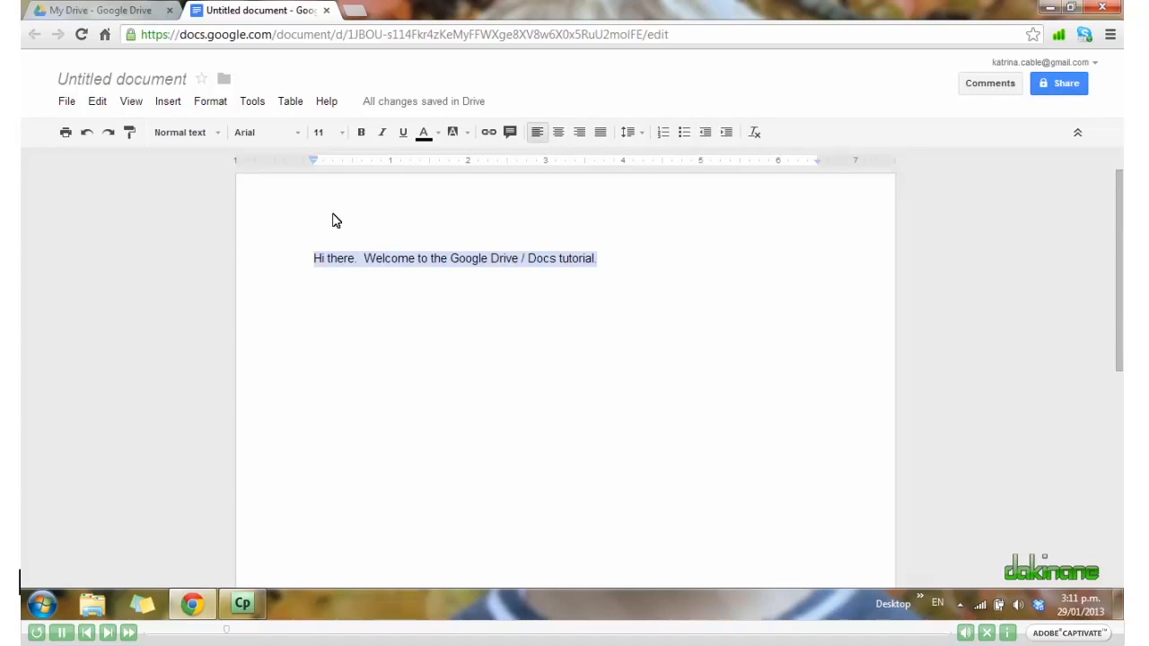
Make the selected welcome line bold, italic and Comic Sans MS.
{"action": "left_click", "coordinate": [361, 133]}
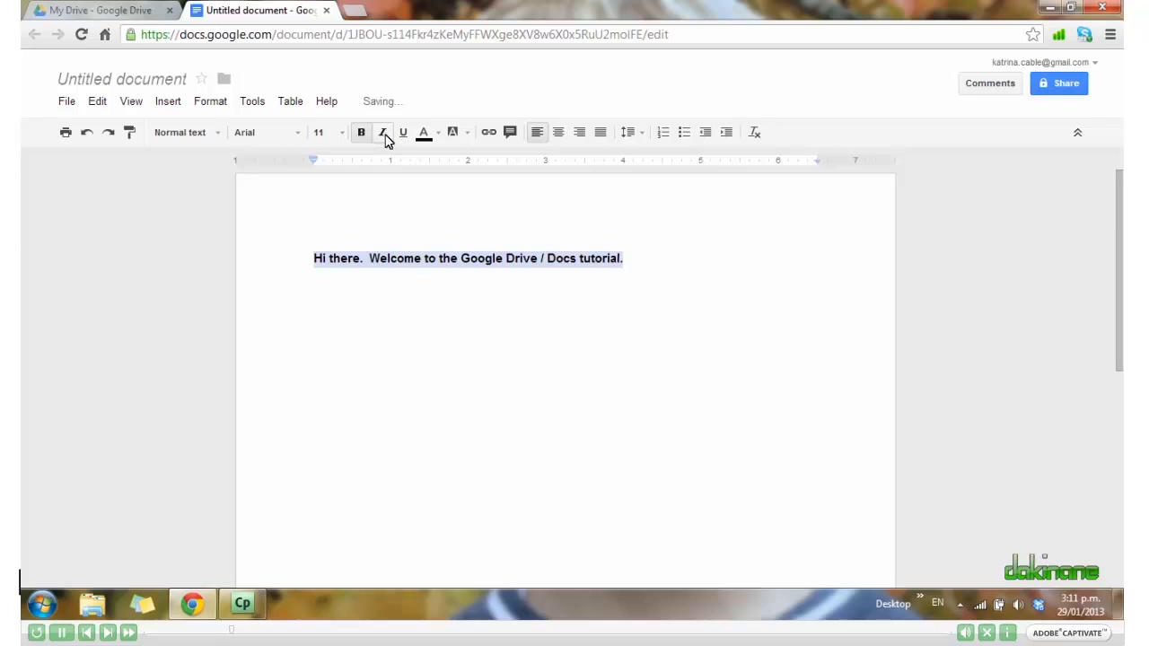
{"action": "left_click", "coordinate": [385, 133]}
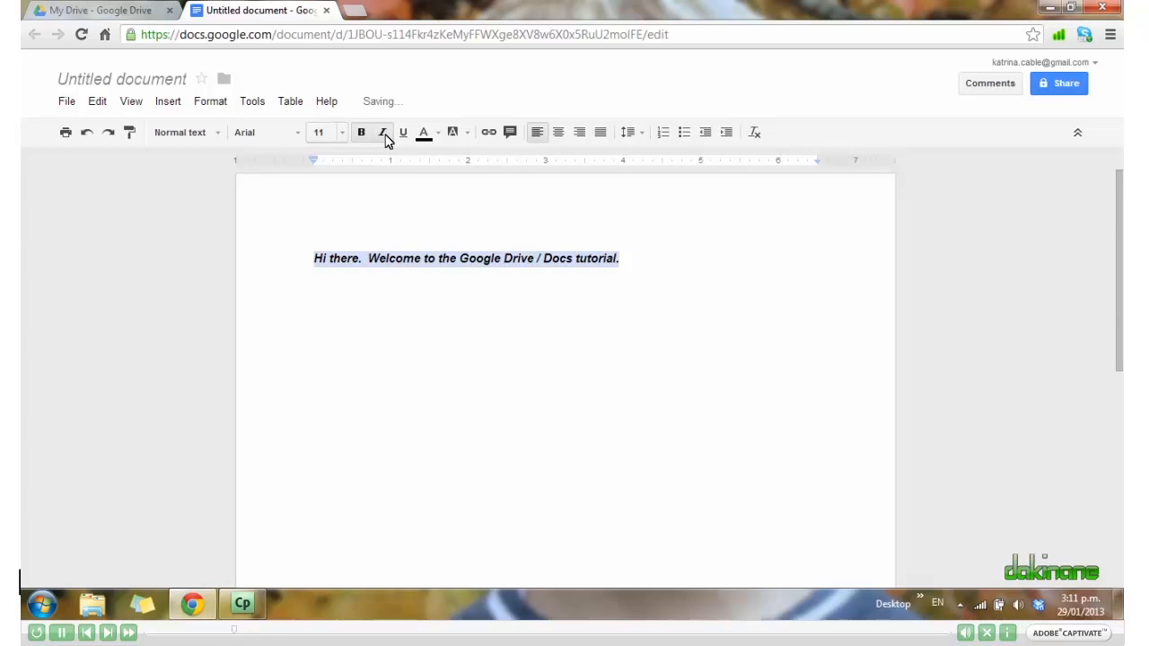
{"action": "left_click", "coordinate": [297, 135]}
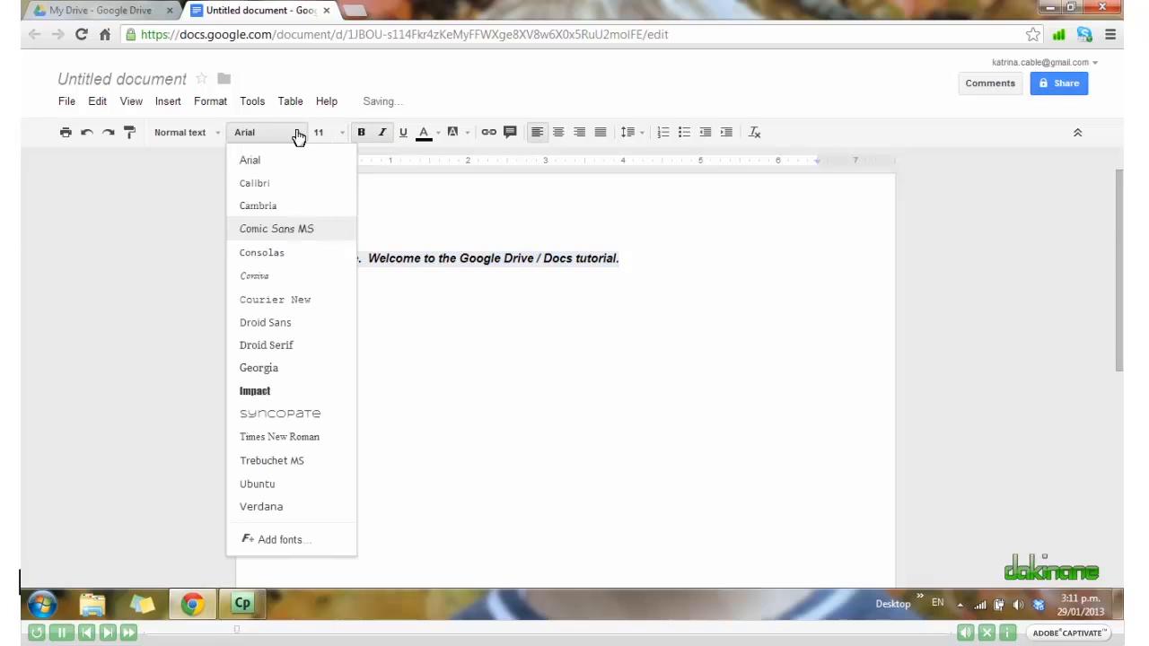
{"action": "left_click", "coordinate": [286, 230]}
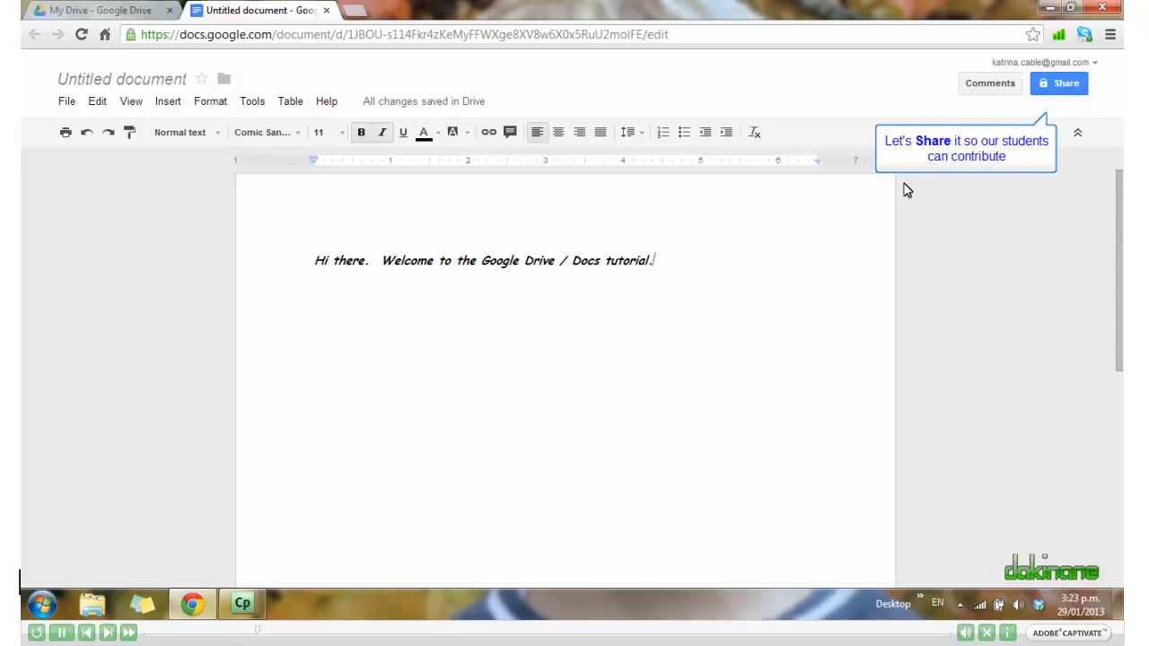
Name the document 'Tutorial' when starting to share it, reaching the sharing settings.
{"action": "left_click", "coordinate": [1062, 86]}
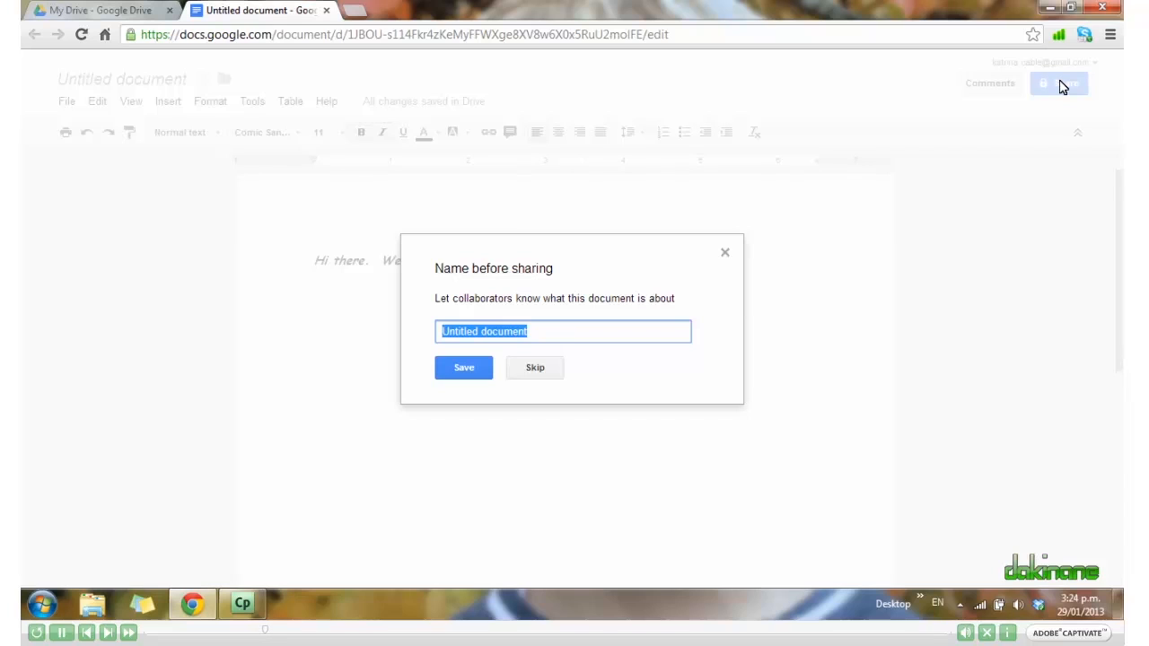
{"action": "type", "text": "Tutorial"}
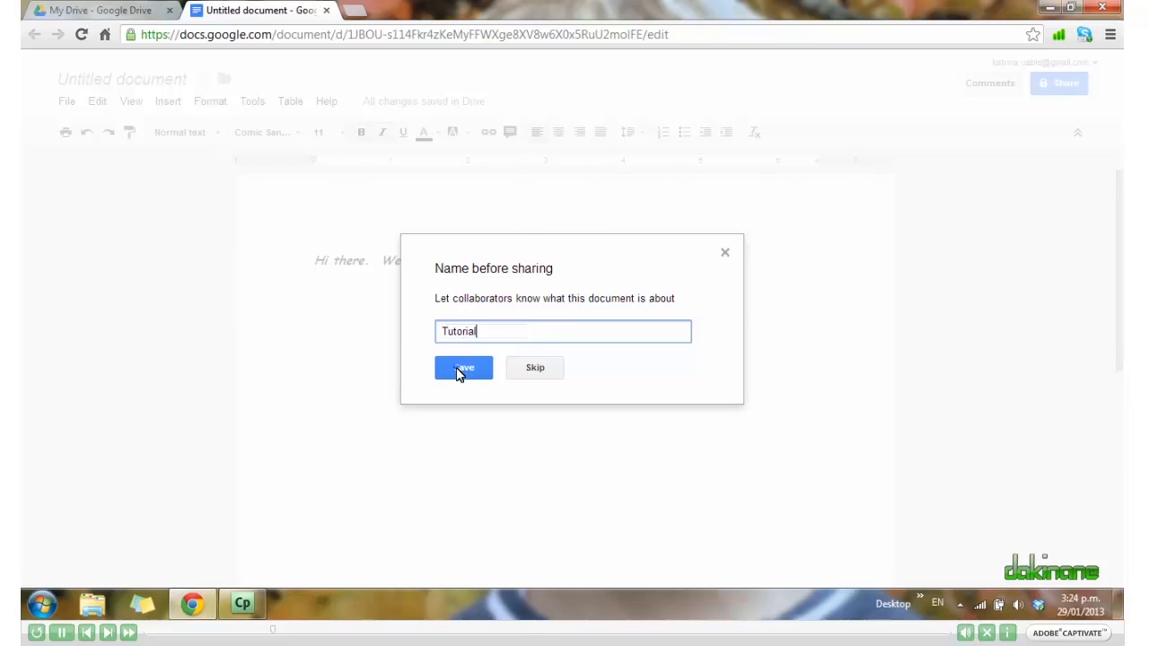
{"action": "left_click", "coordinate": [464, 367]}
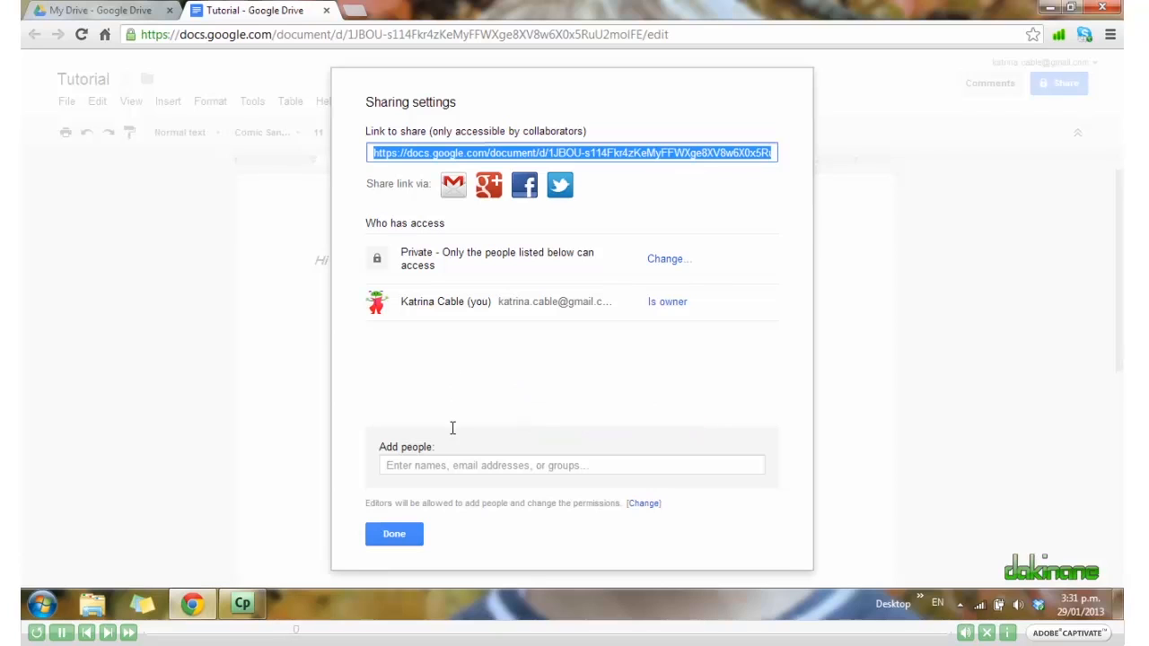
Enter the collaborator's e-mail address in the Add people field, keeping Can edit access.
{"action": "left_click", "coordinate": [452, 465]}
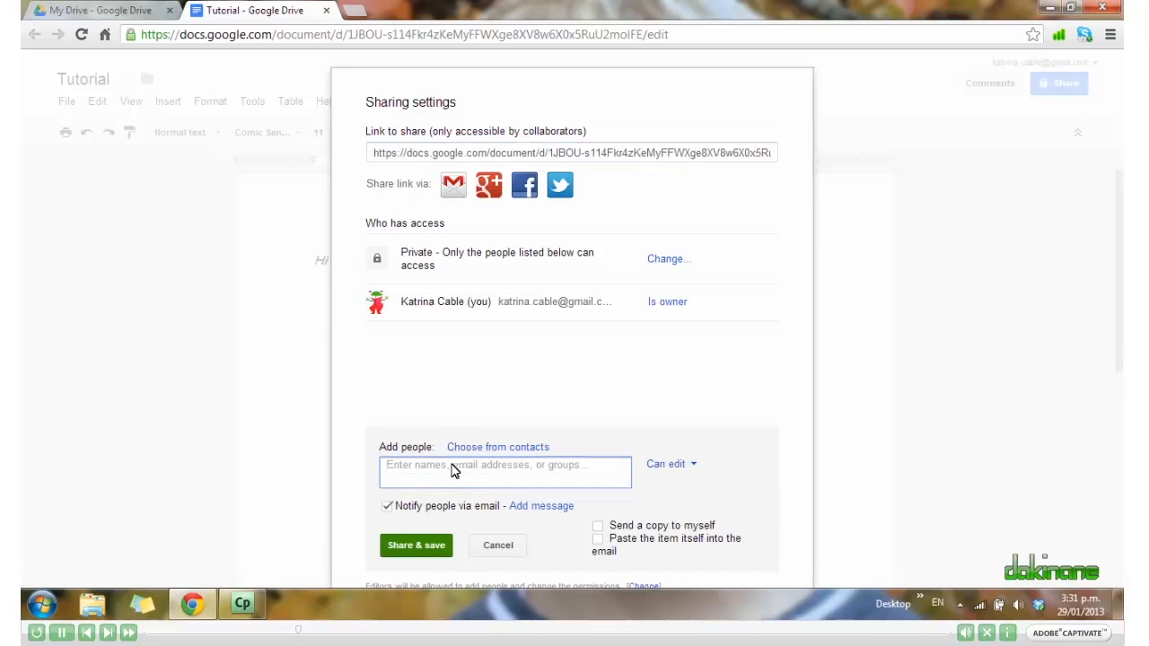
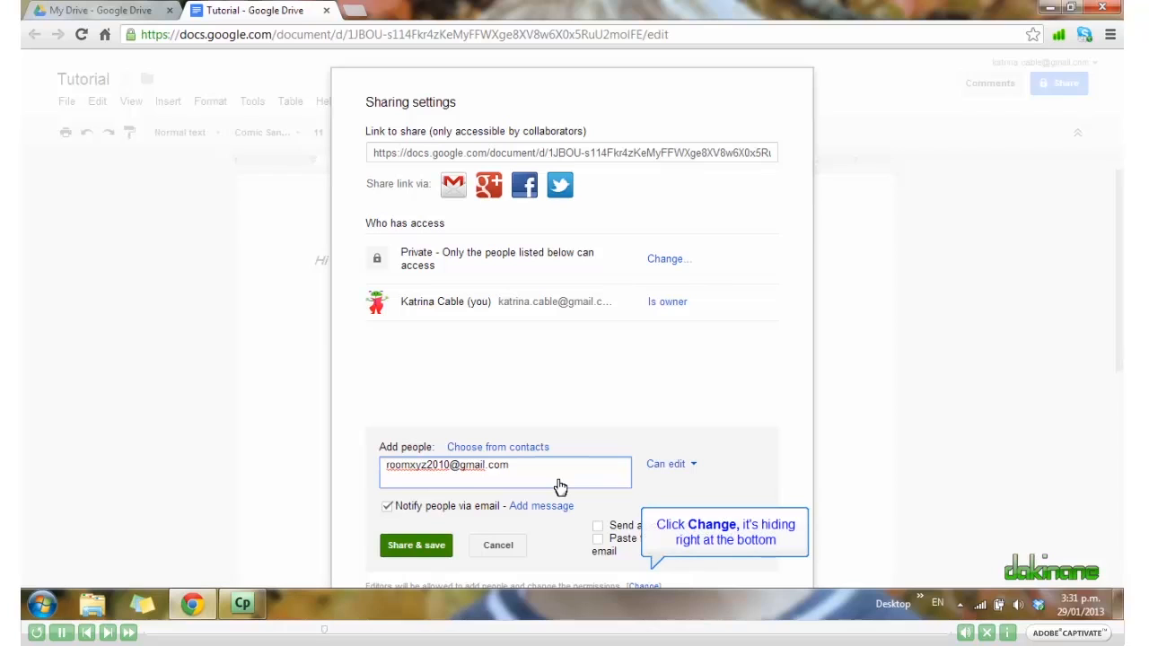
Change the permission setting to 'Only the owner can change the permissions' and save.
{"action": "left_click", "coordinate": [645, 585]}
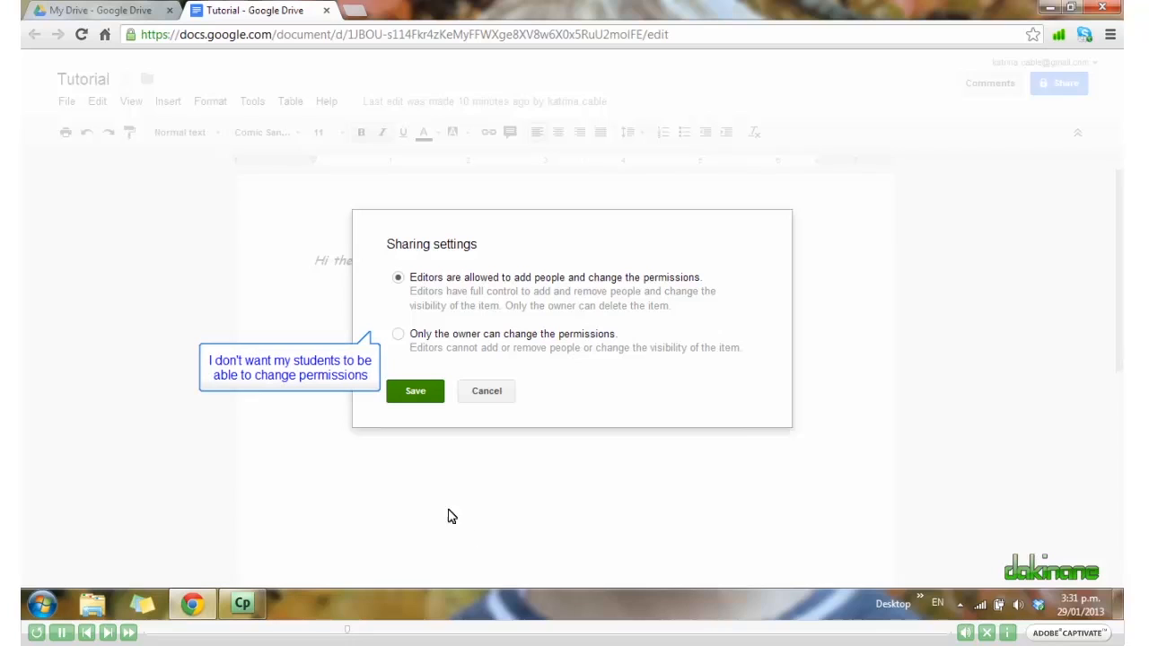
{"action": "left_click", "coordinate": [397, 334]}
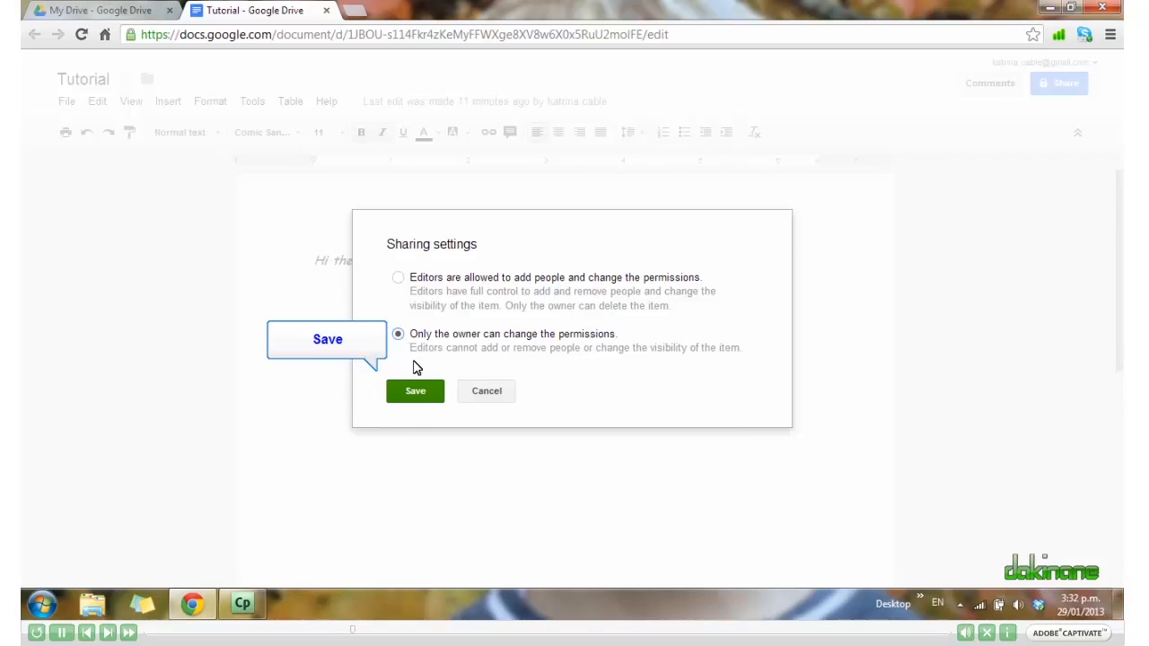
{"action": "left_click", "coordinate": [416, 392]}
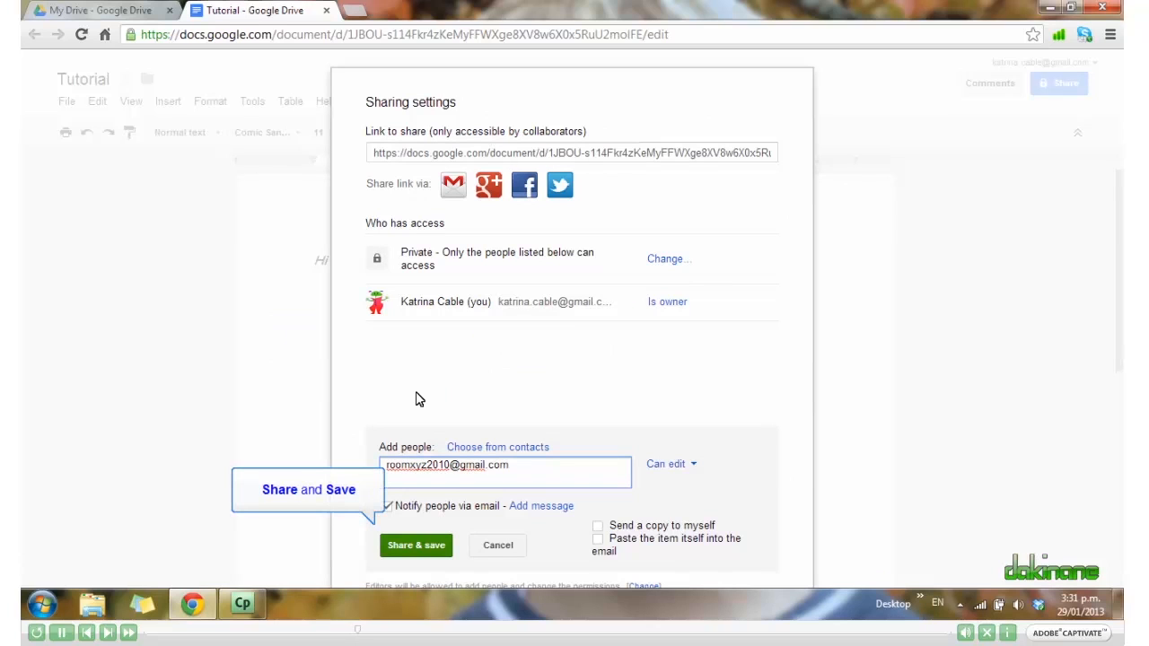
Share Tutorial with the collaborator and close the Sharing settings dialog.
{"action": "left_click", "coordinate": [415, 545]}
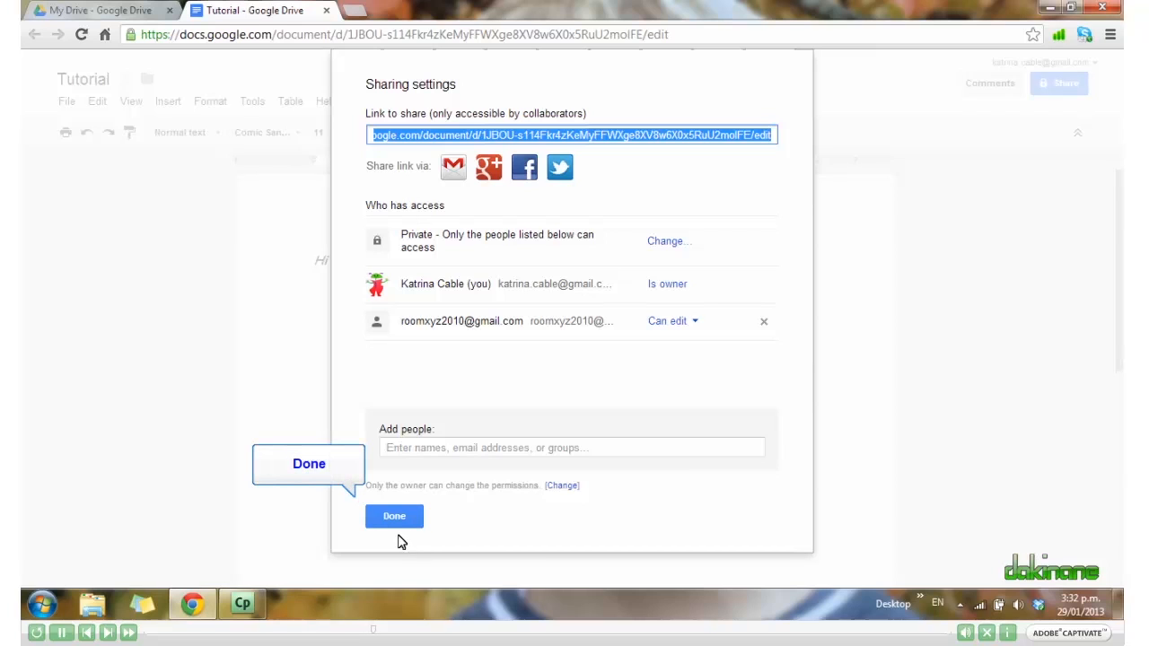
{"action": "left_click", "coordinate": [395, 517]}
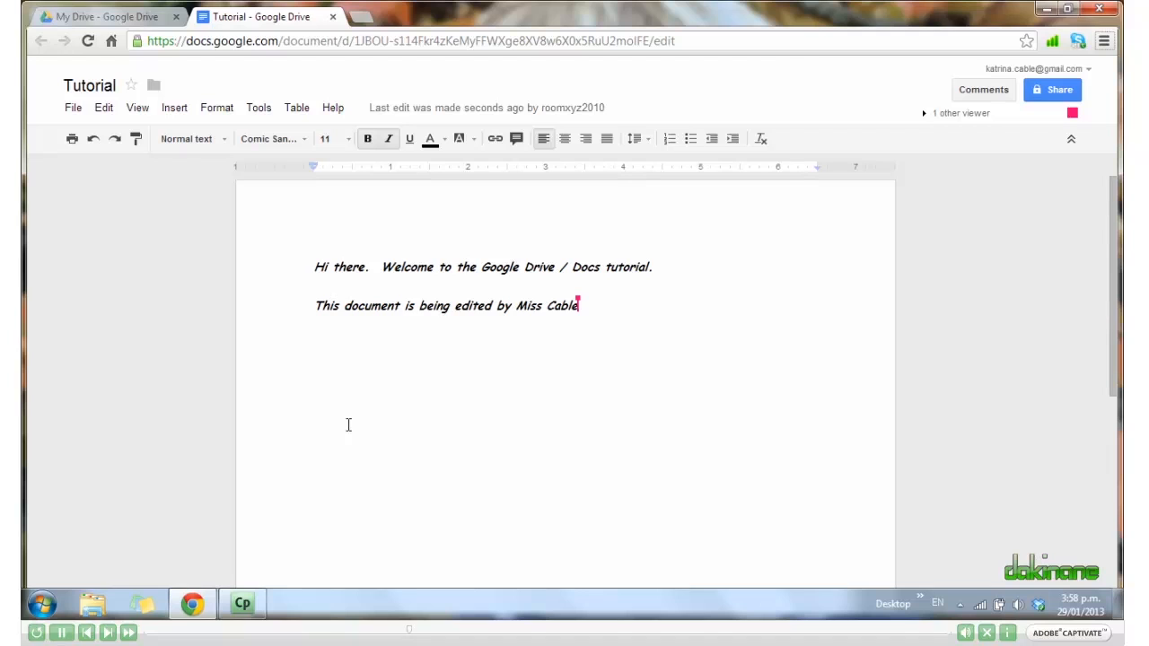
Append '. REally?' to the end of the second line after the collaborator's name.
{"action": "key", "text": "alt+space"}
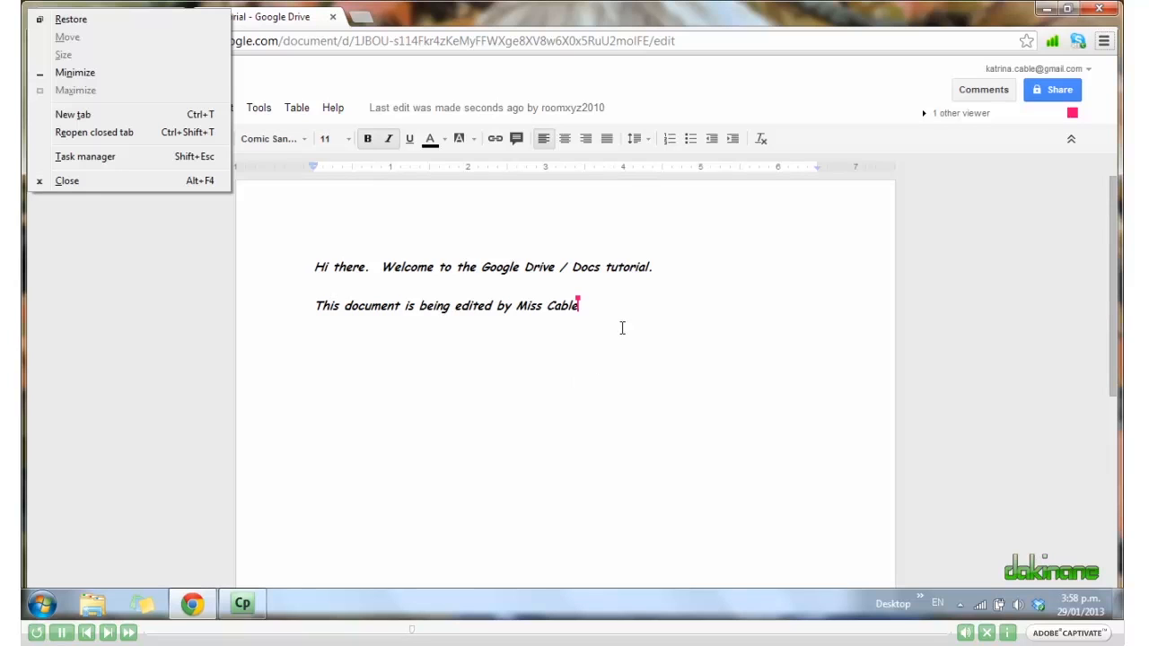
{"action": "key", "text": "Escape"}
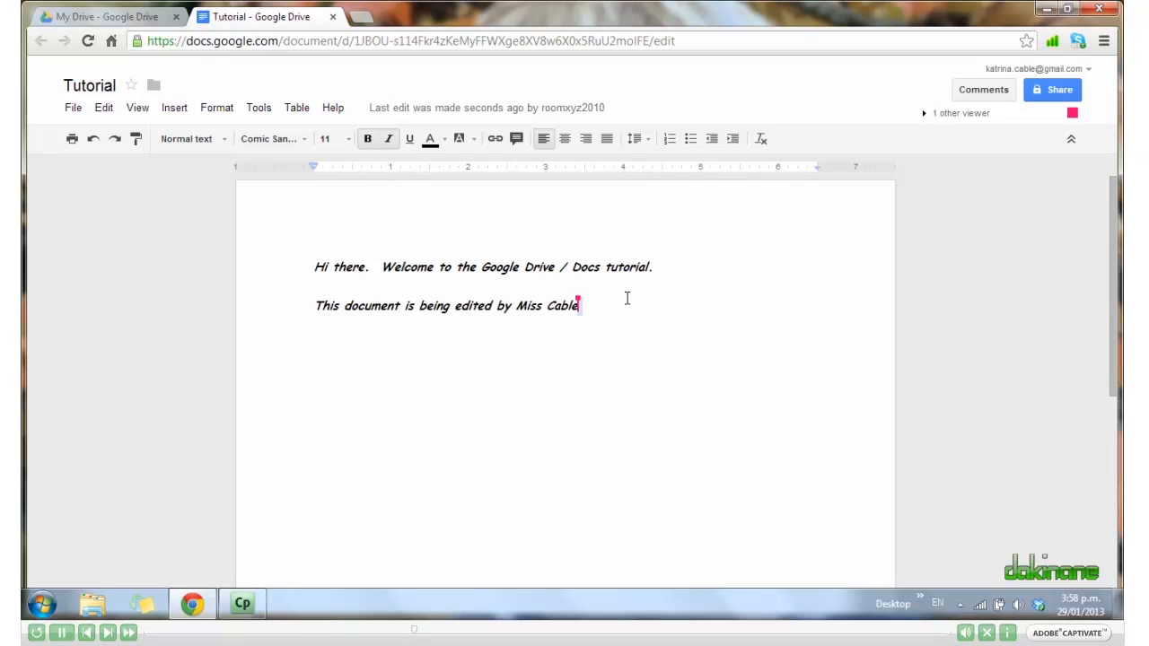
{"action": "type", "text": ".  REally"}
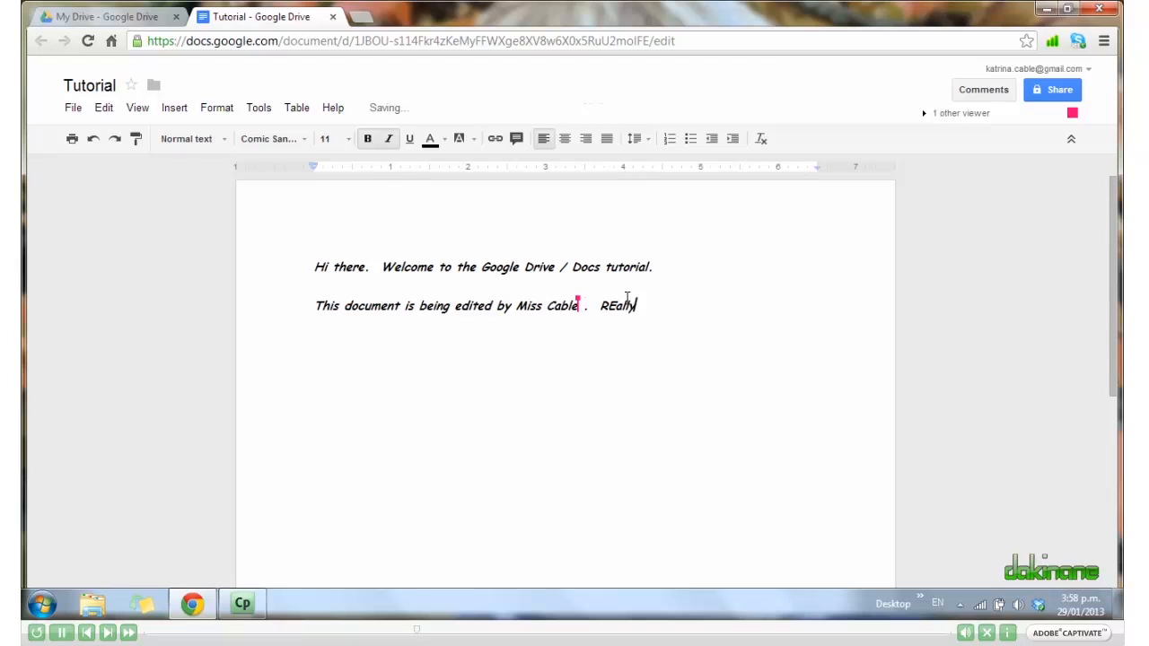
{"action": "type", "text": "?"}
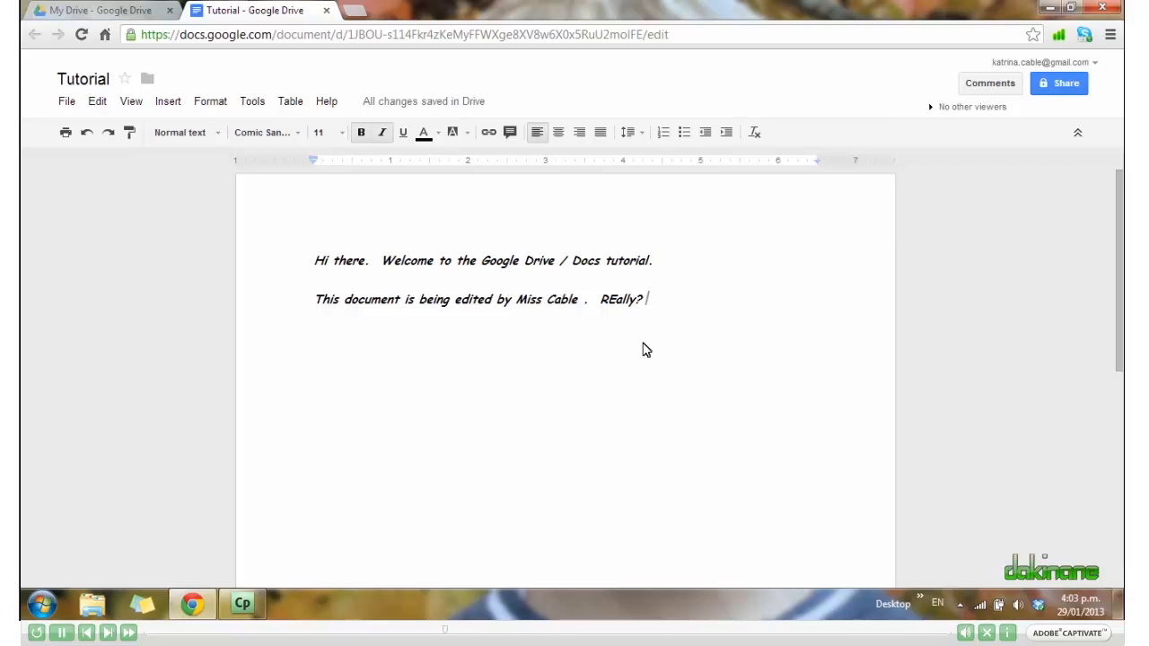
Attach a comment 'Please correct my typo' to the word REally? via Insert > Comment.
{"action": "left_click_drag", "start_coordinate": [650, 302], "coordinate": [592, 314]}
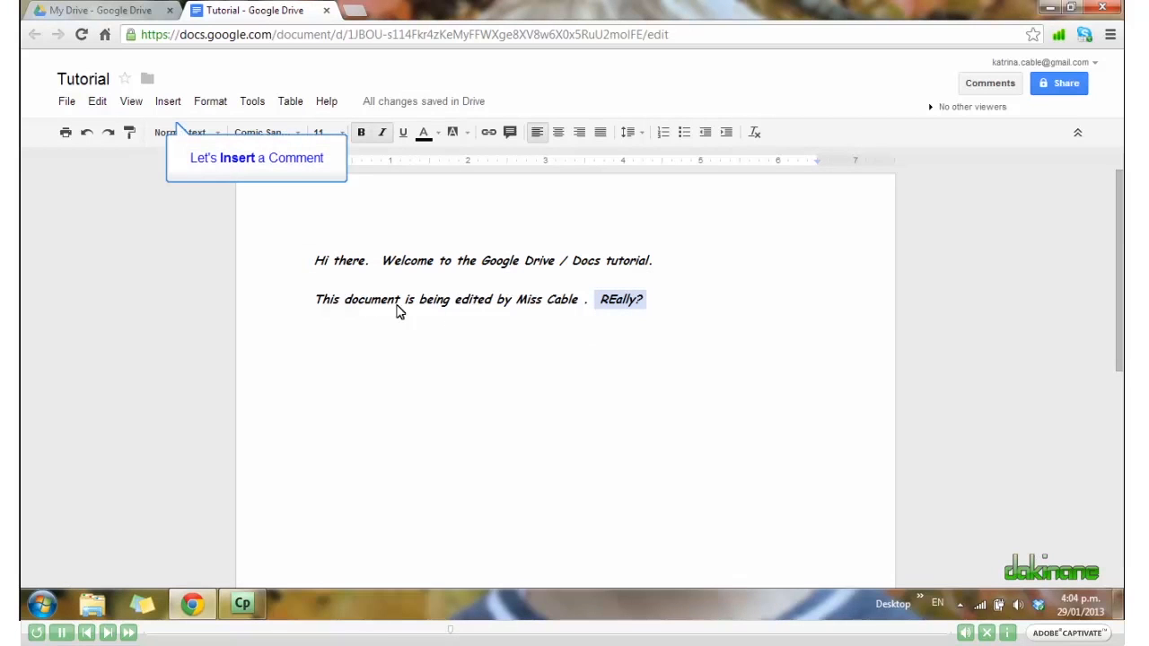
{"action": "left_click", "coordinate": [169, 107]}
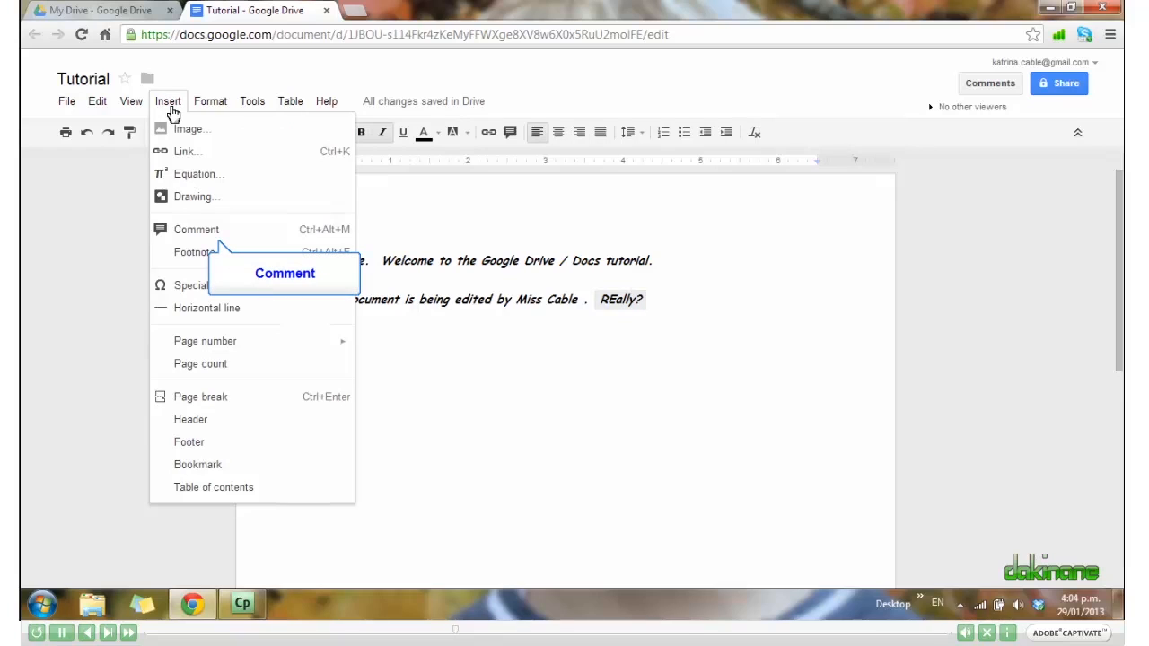
{"action": "left_click", "coordinate": [198, 230]}
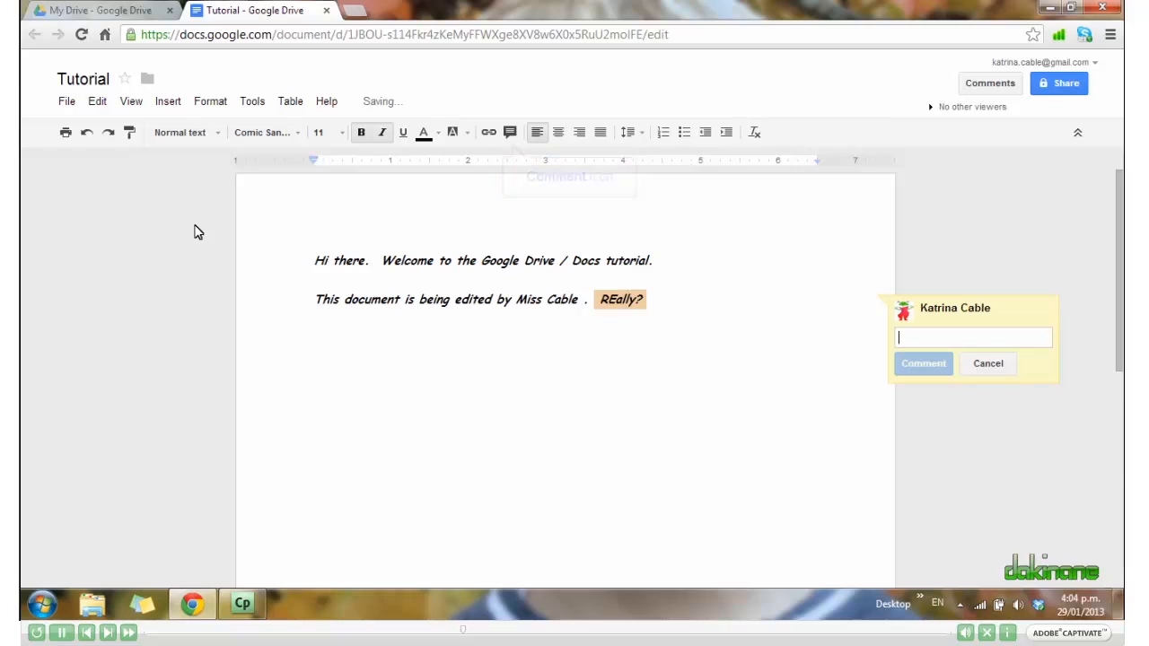
{"action": "type", "text": "Please "}
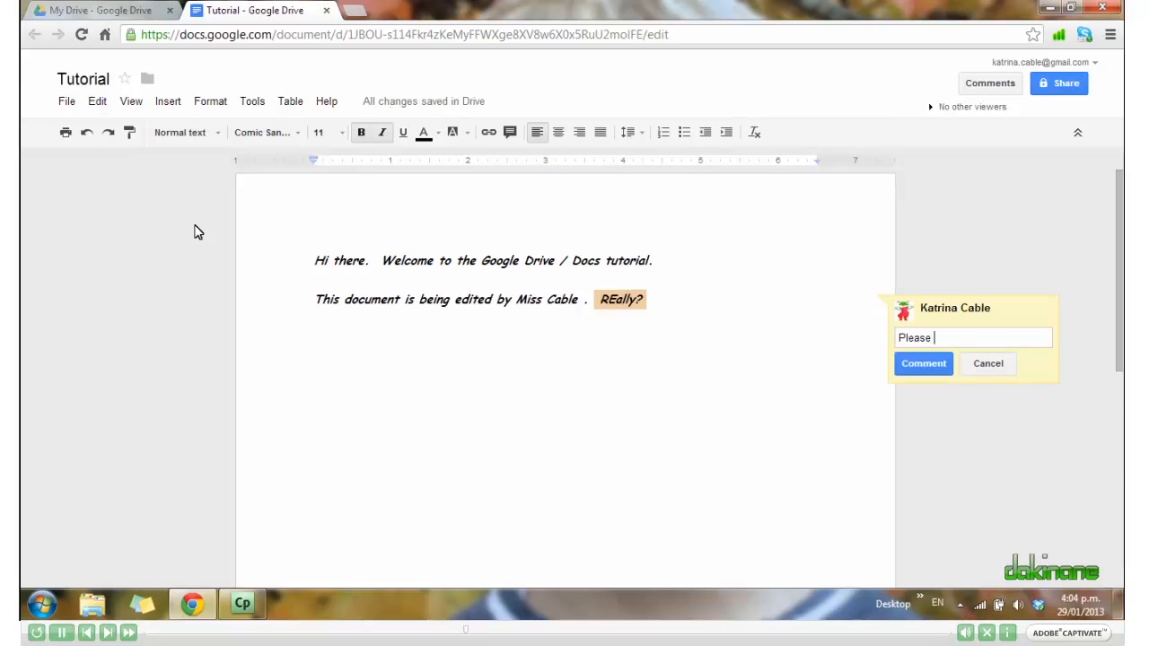
{"action": "type", "text": "correct my typo"}
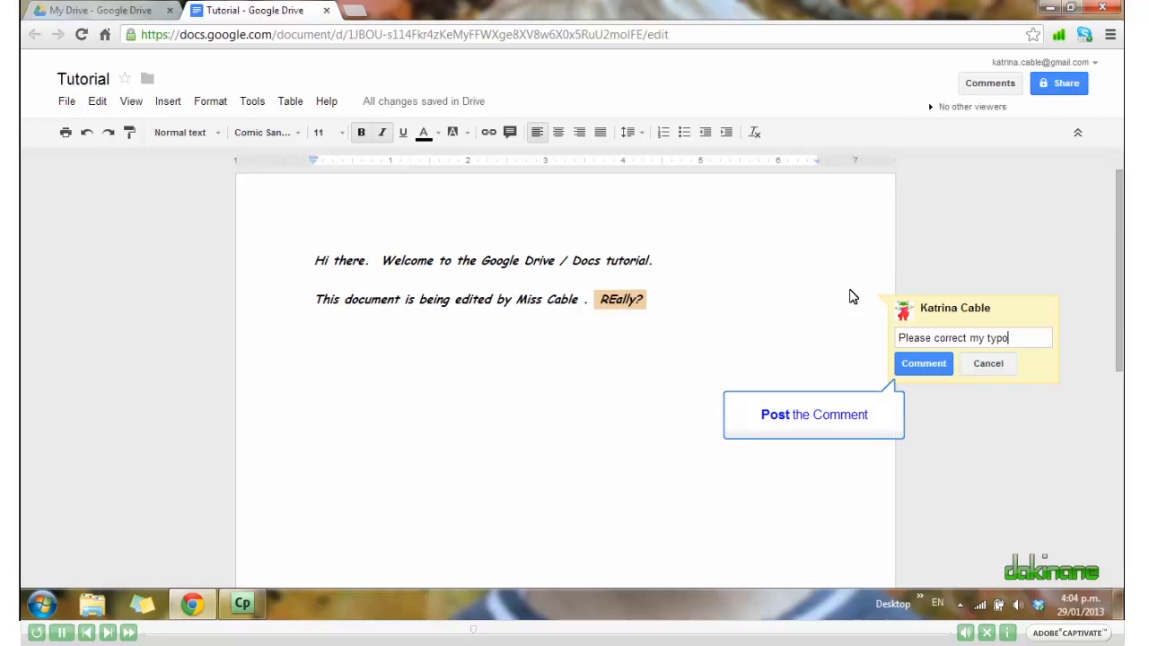
Post the typo comment, then resolve its thread once the word reads Really?
{"action": "left_click", "coordinate": [925, 364]}
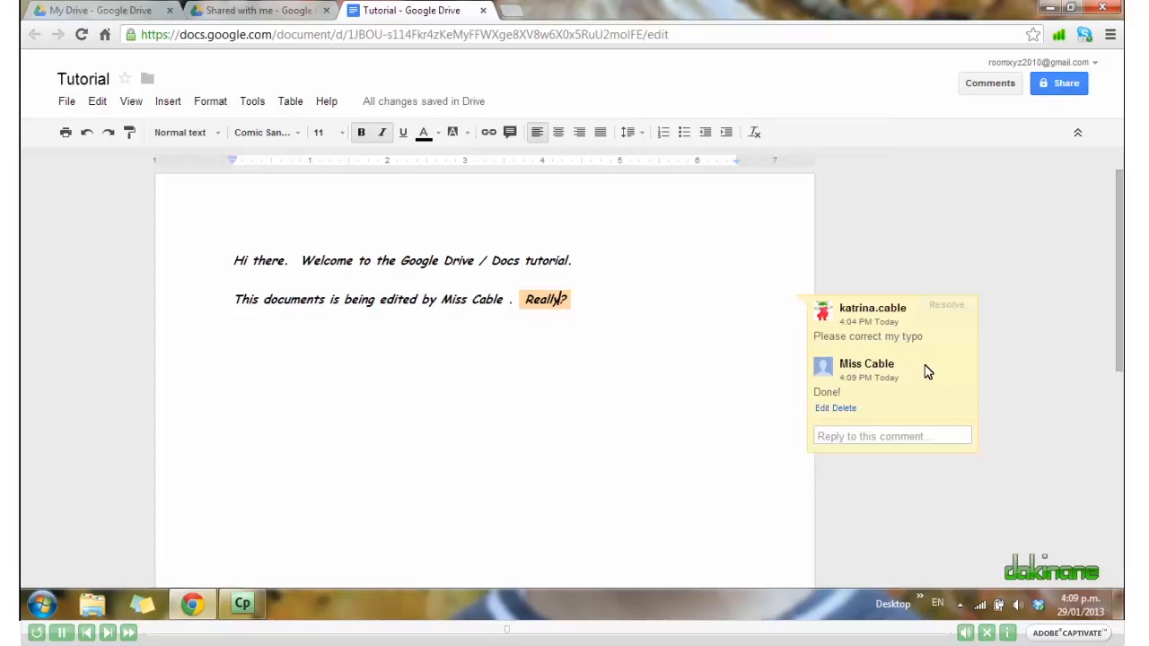
{"action": "left_click", "coordinate": [946, 306]}
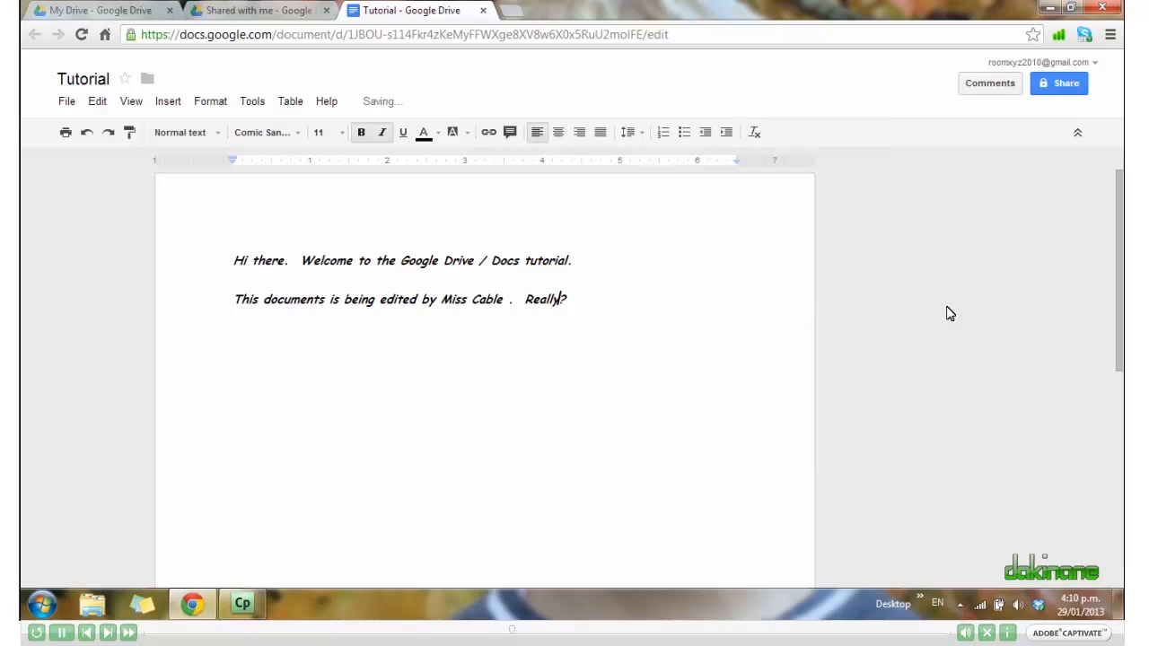